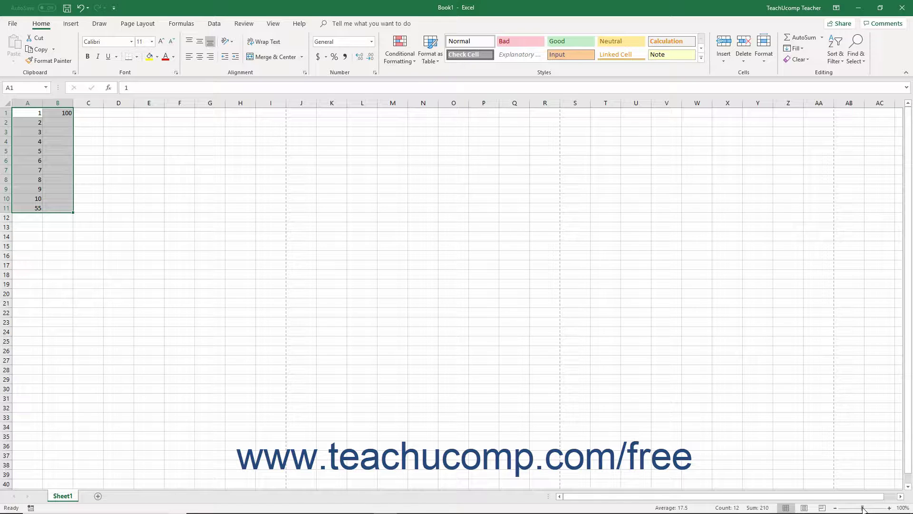
Zoom the sheet out to about 37% with the status-bar slider, then in to about 220%.
left_click_drag(862, 508, 846, 509)
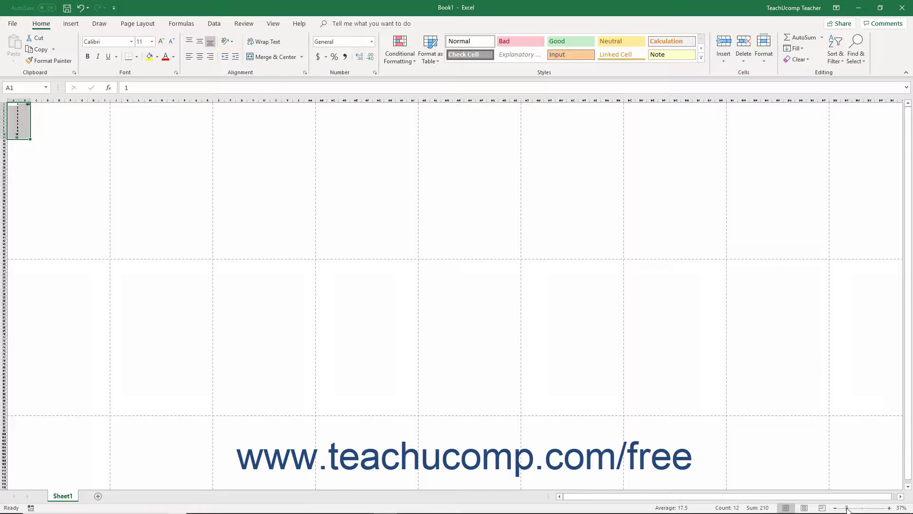
left_click_drag(847, 509, 872, 506)
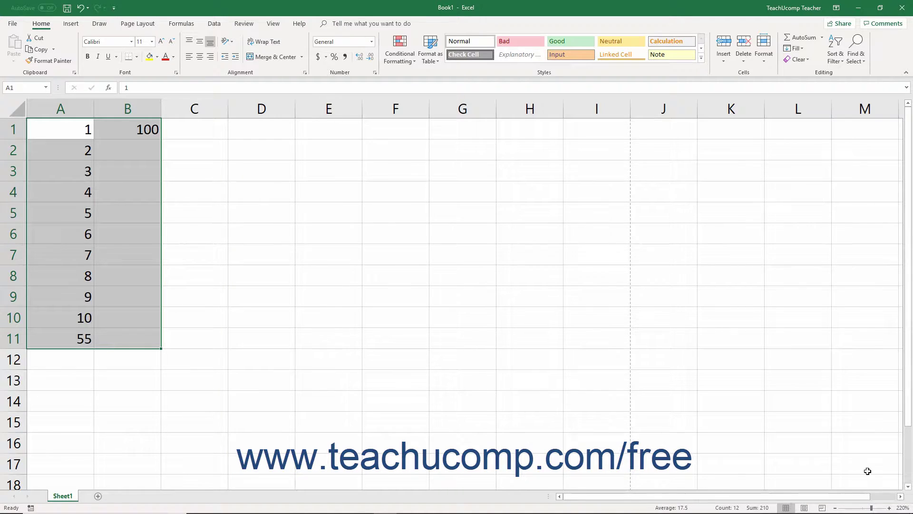
Zoom to the A1:B11 selection from the View tab, then reset the zoom to 100%.
left_click(274, 23)
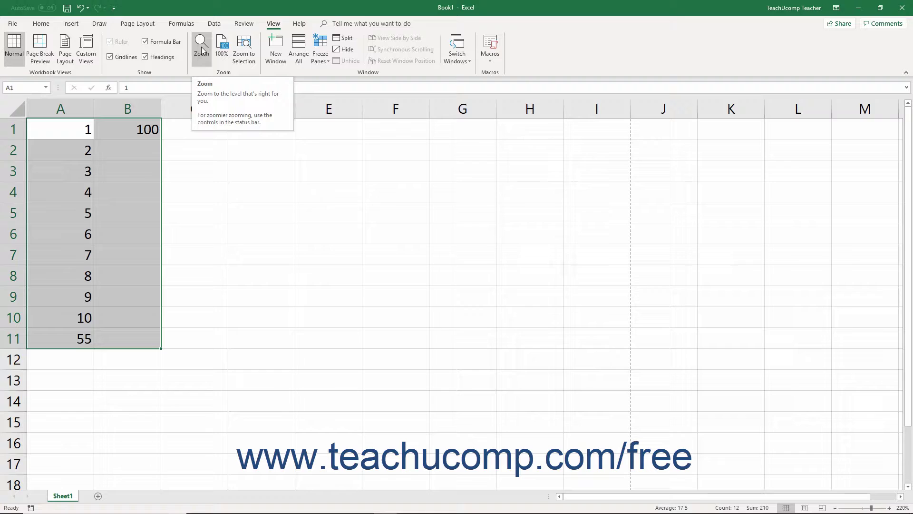
left_click(243, 55)
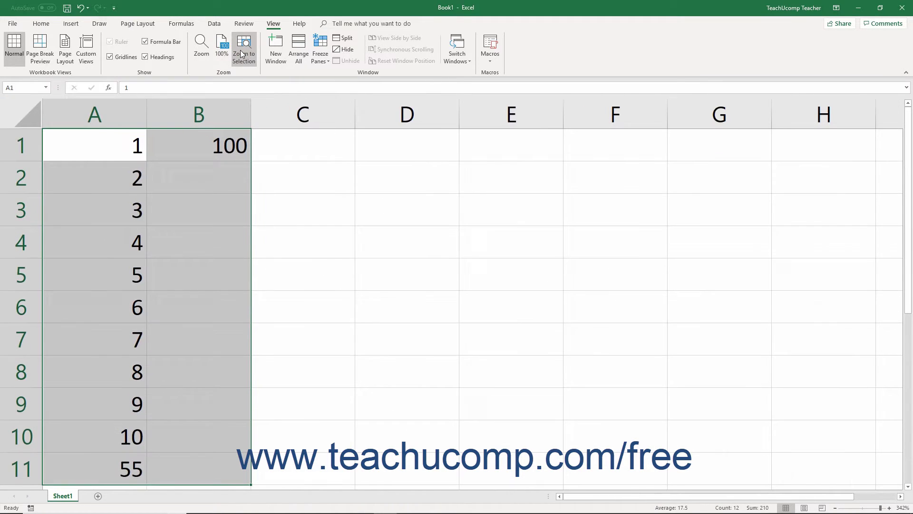
left_click(225, 50)
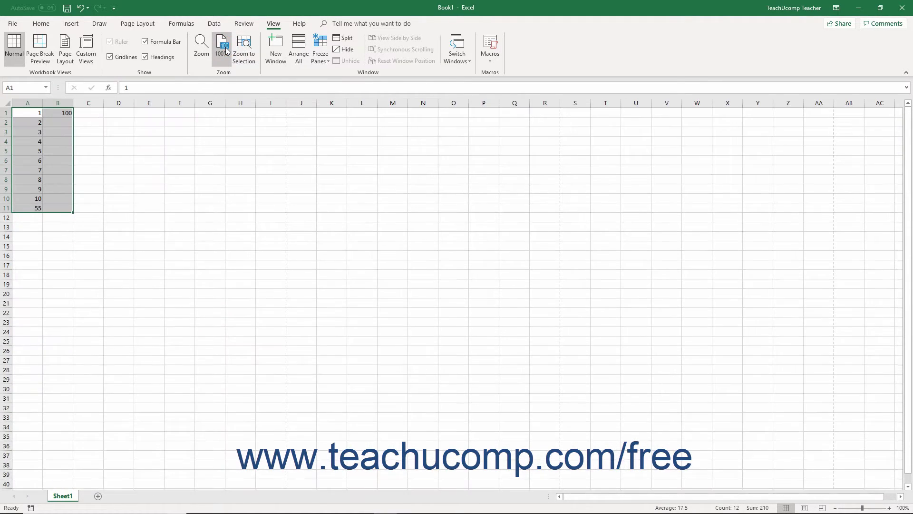
Choose Fit selection in the Zoom dialog, which sets a custom 342% zoom.
left_click(202, 49)
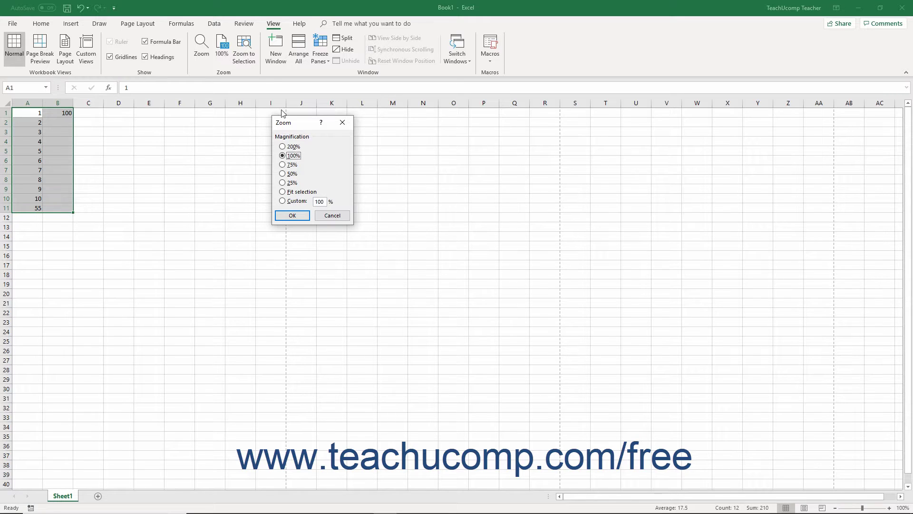
left_click(297, 192)
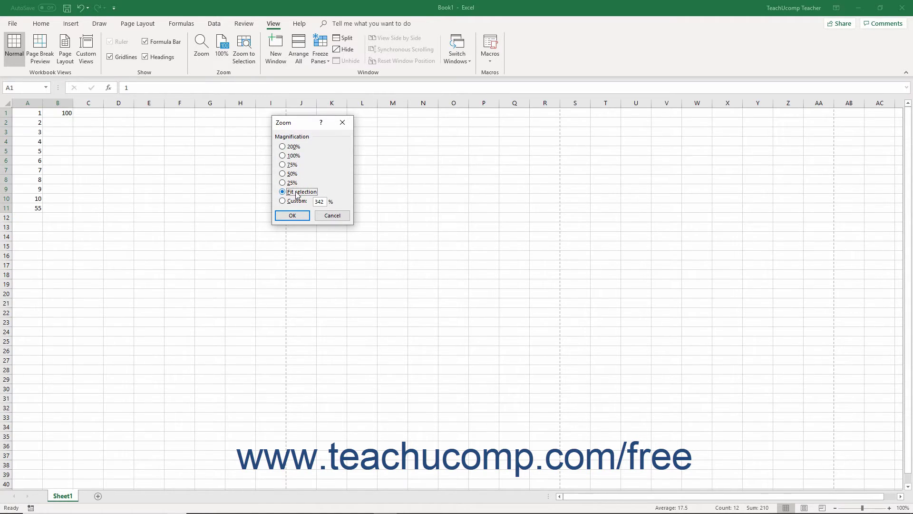